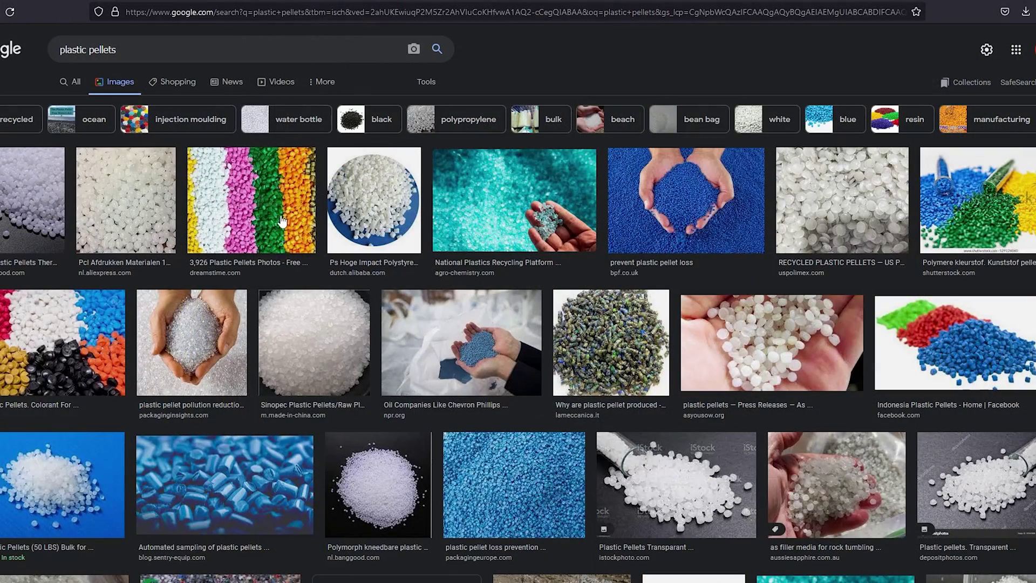
Step: Preview the blue-hands plastic pellet image, then the ABS PLA filament extruder machine
click(668, 223)
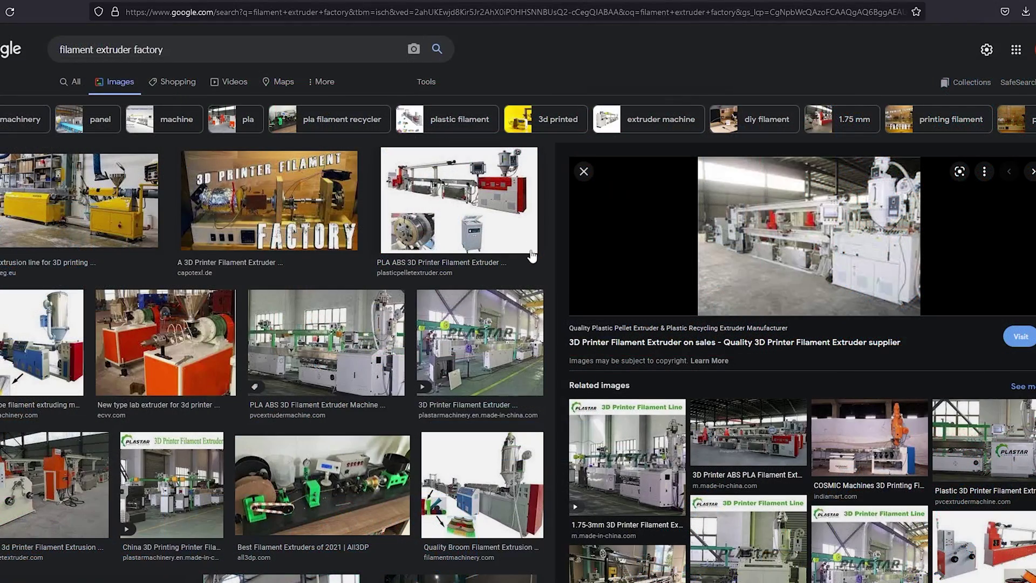
scroll(798, 214, down, 1)
scroll(844, 176, down, 2)
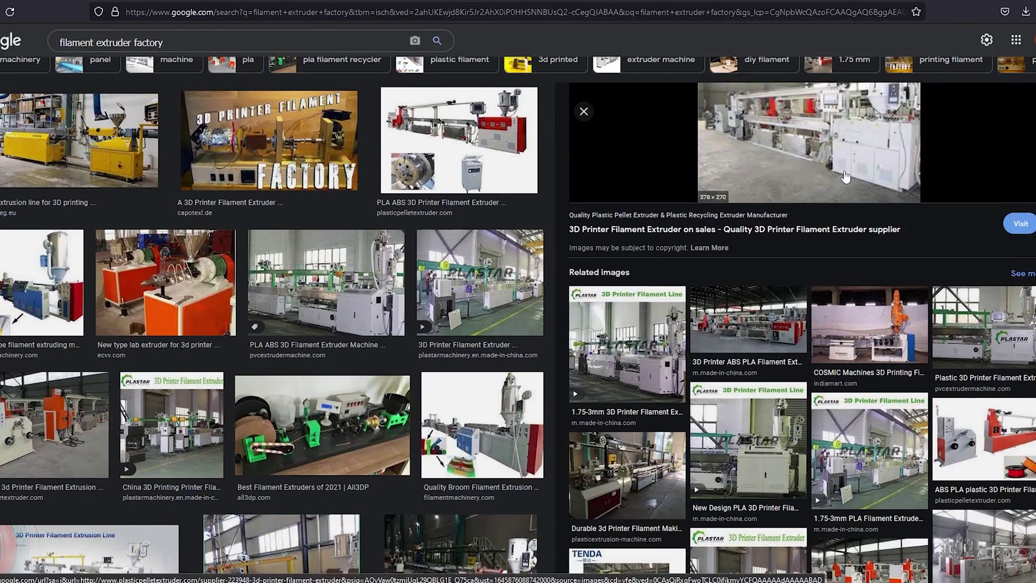
click(984, 377)
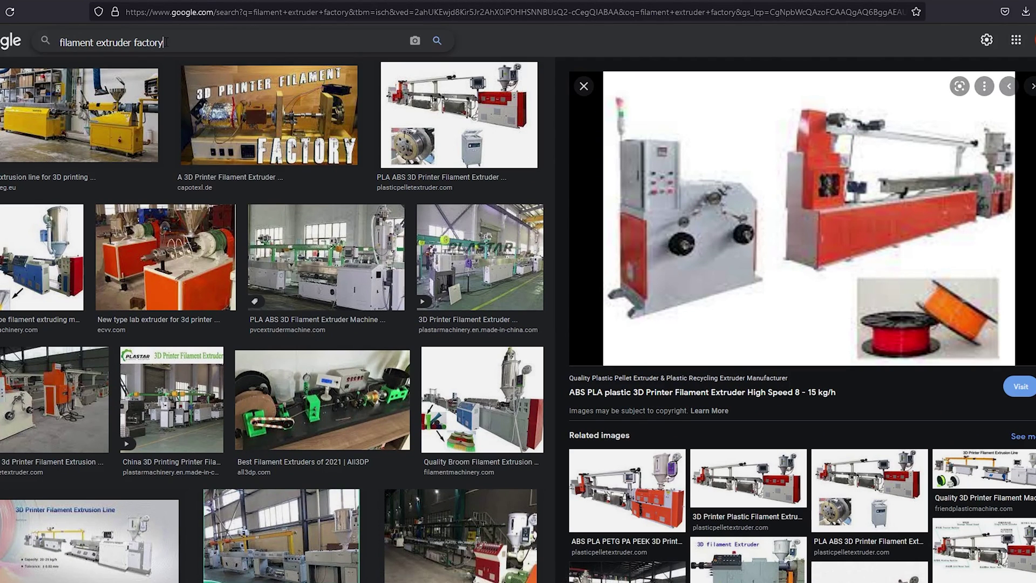
text(di)
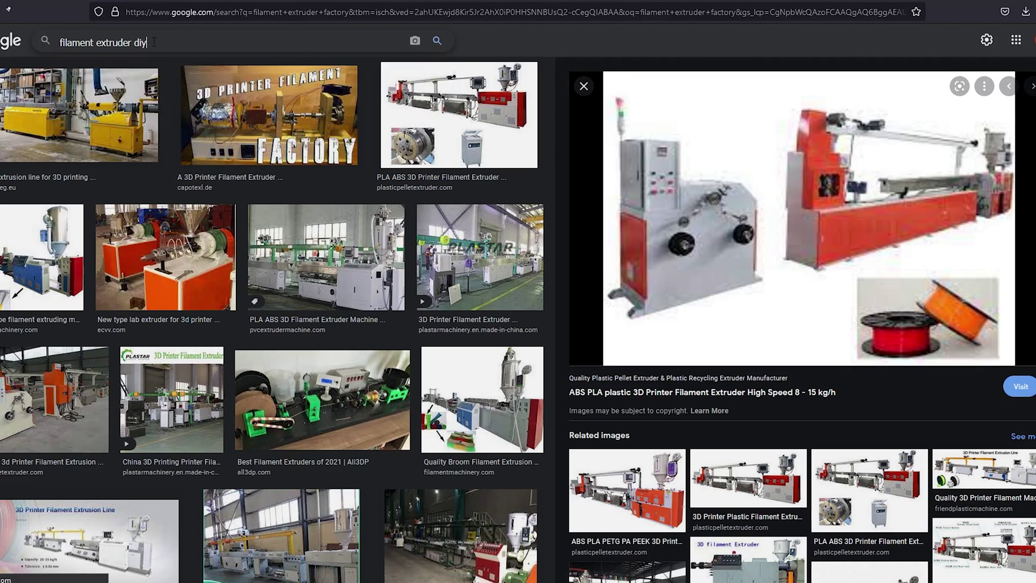
Step: Search 'filament extruder diy' and preview the Hackaday, All3DP and Filament Extruder #4 results
key(Return)
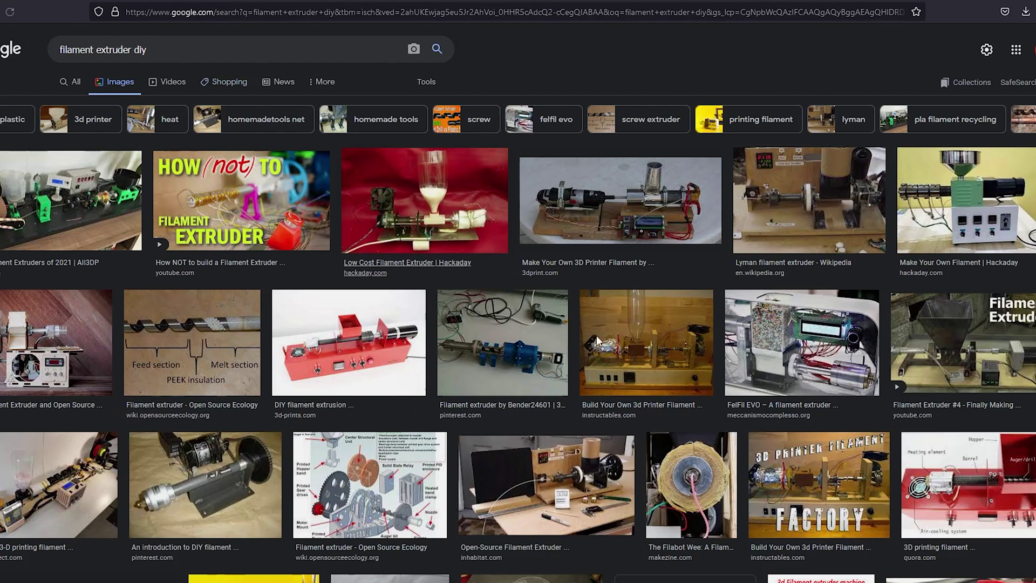
click(453, 212)
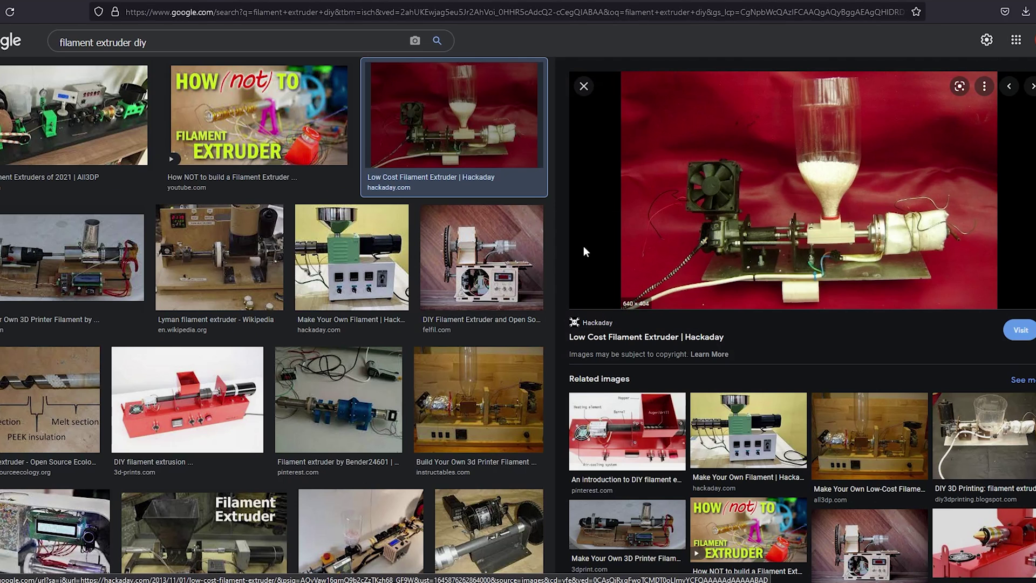
click(91, 120)
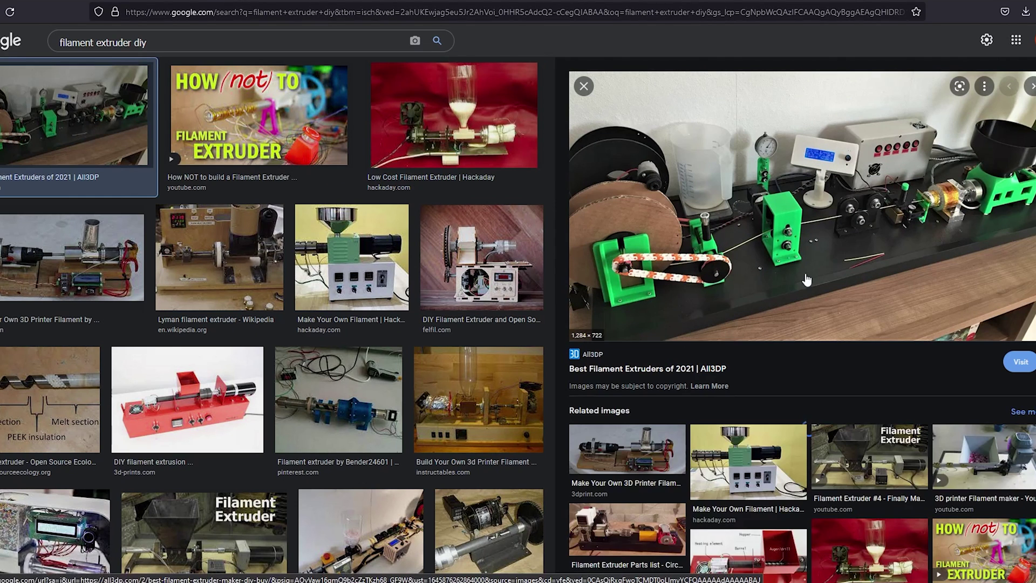
scroll(760, 278, down, 2)
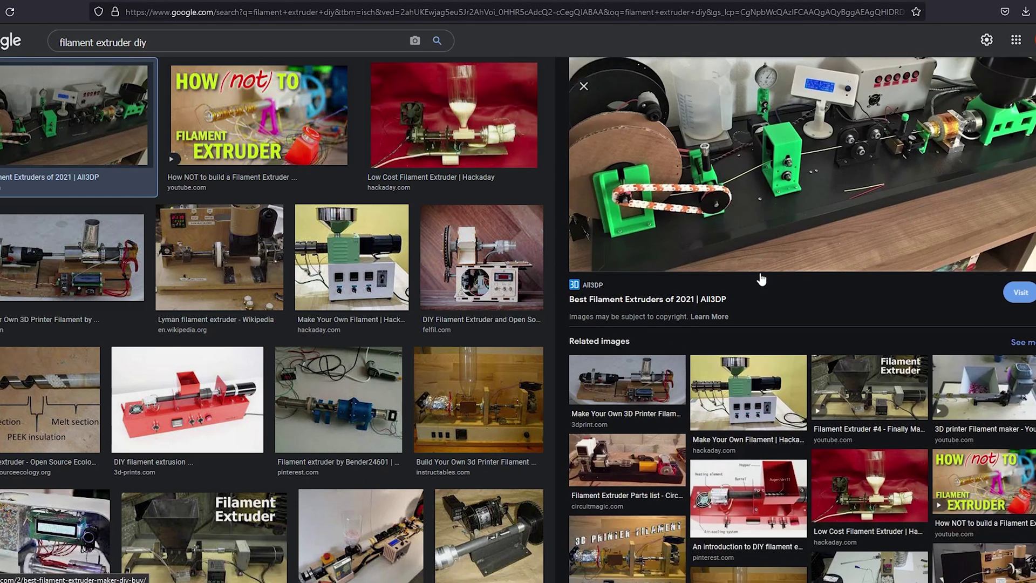
click(905, 369)
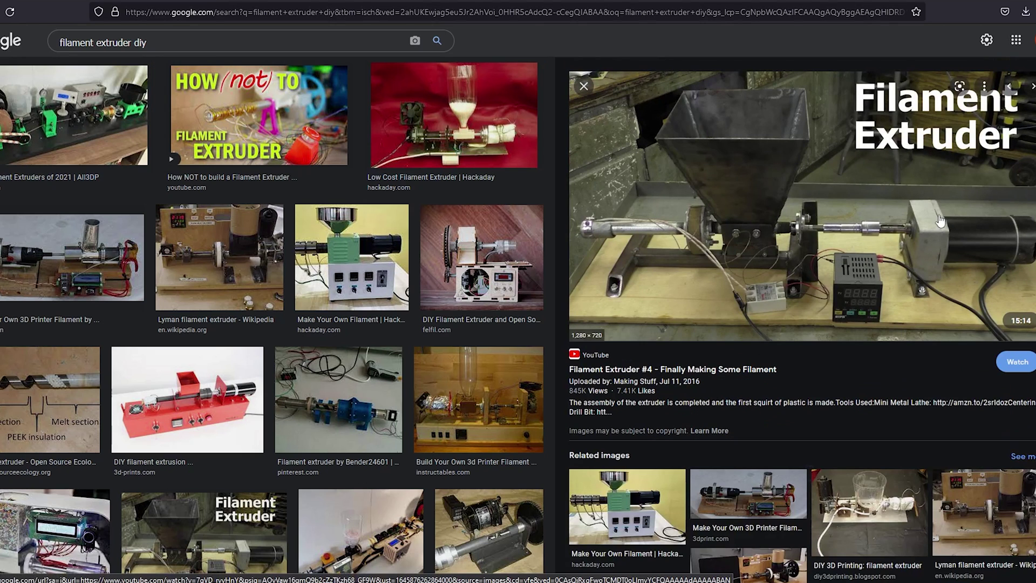
scroll(866, 246, down, 2)
scroll(862, 257, down, 3)
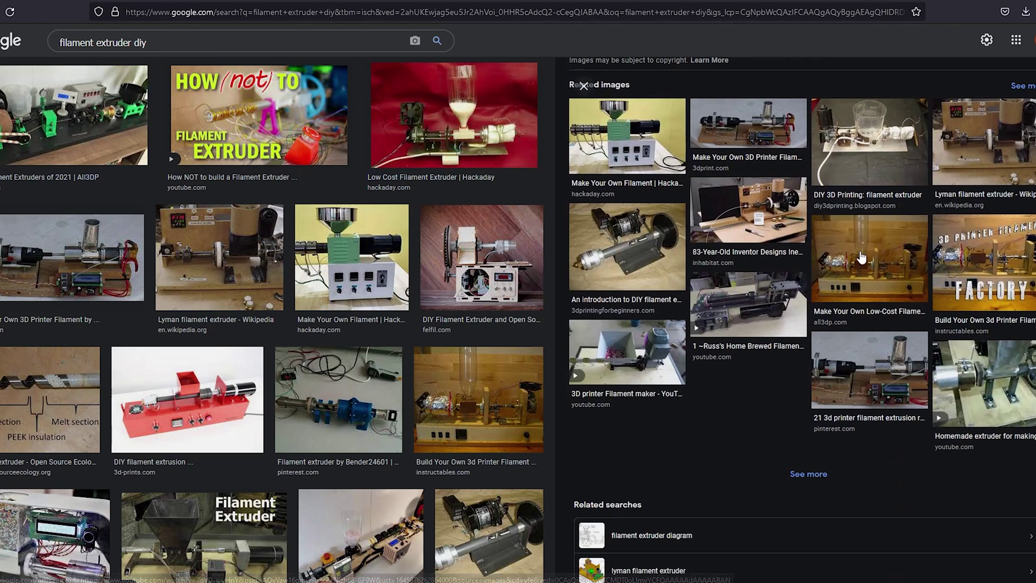